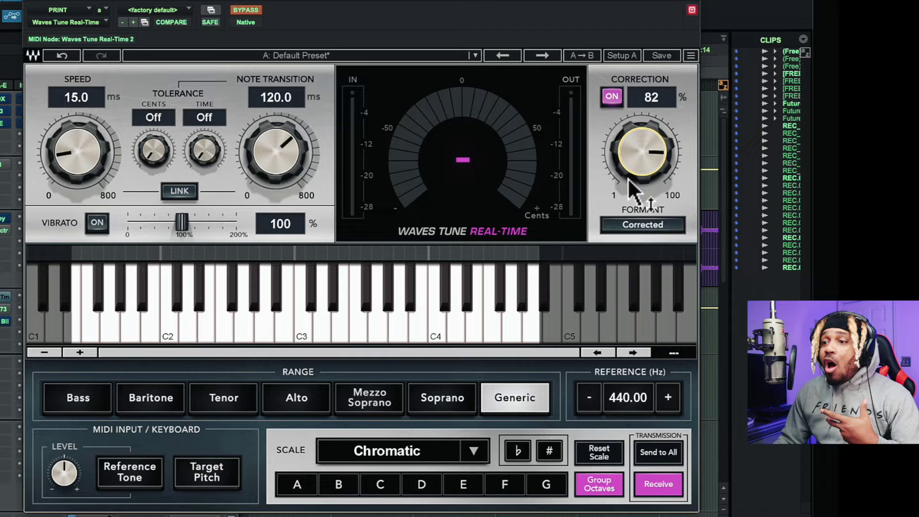
- Raise Correction to 100%, then switch Formant off and back on to Corrected
drag(628, 179, 619, 140)
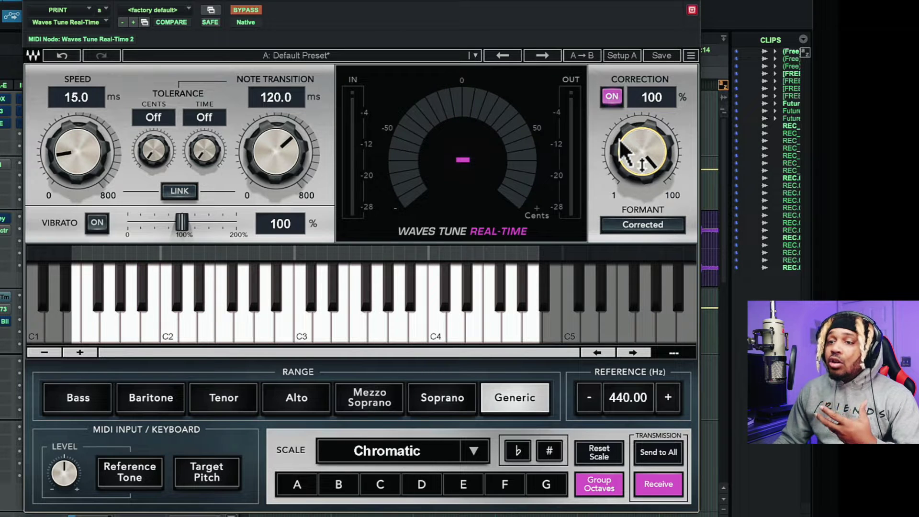
click(647, 228)
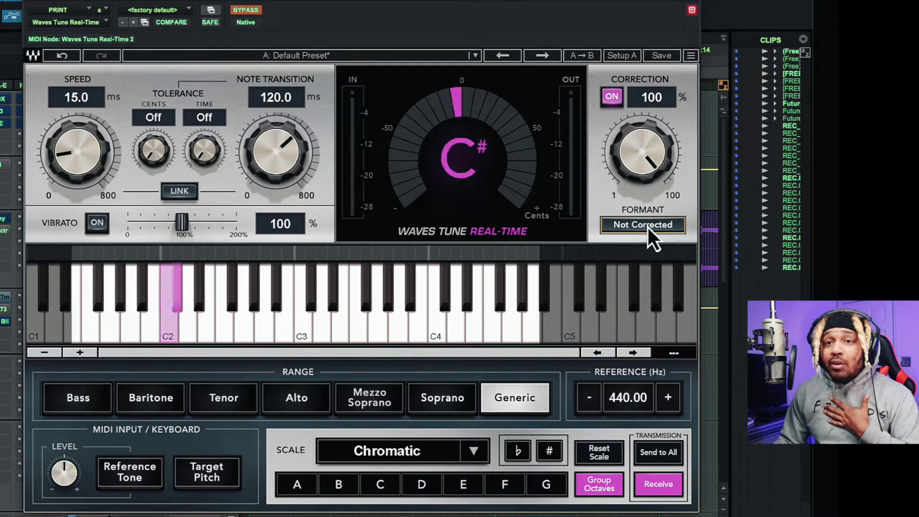
click(647, 228)
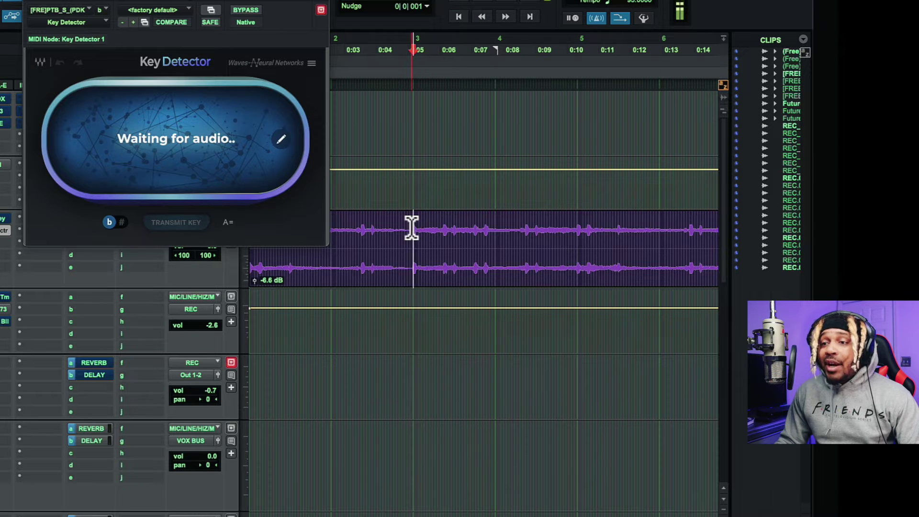
- Detect the vocal's key as E Minor, showing E Major and B Minor alternatives
key(space)
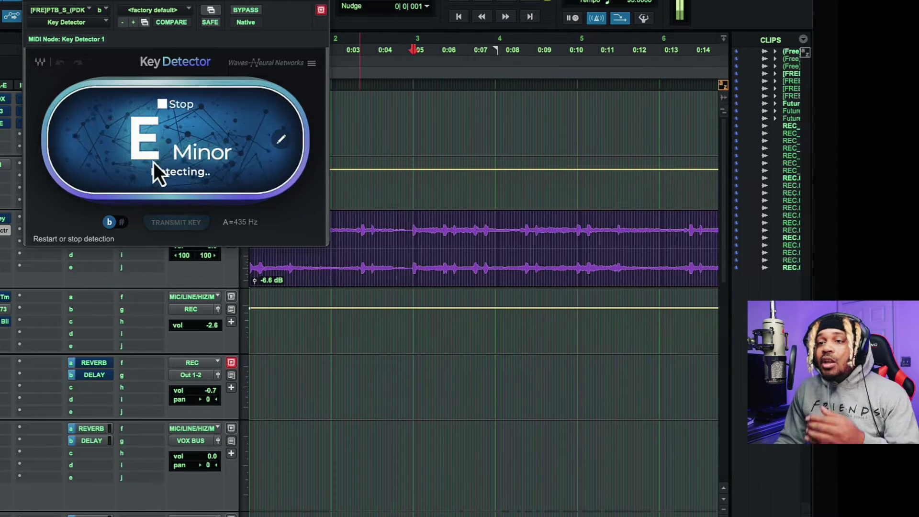
click(165, 105)
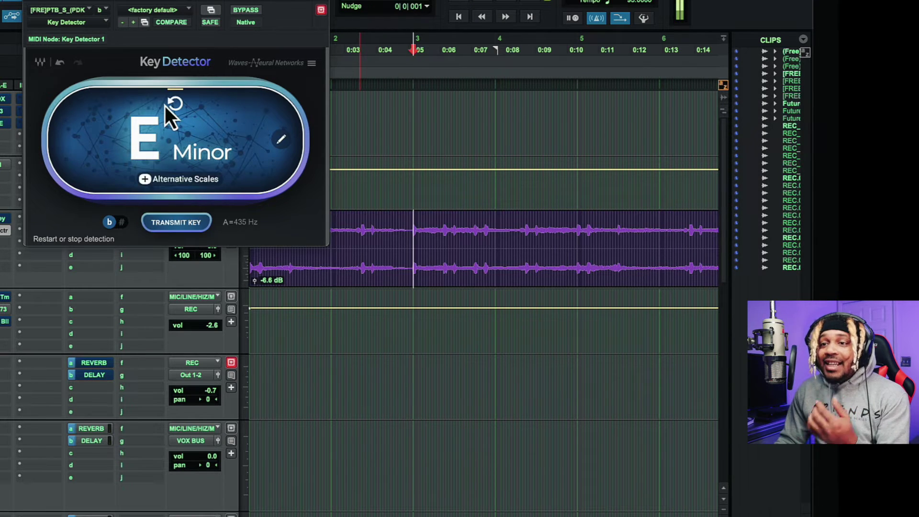
click(145, 180)
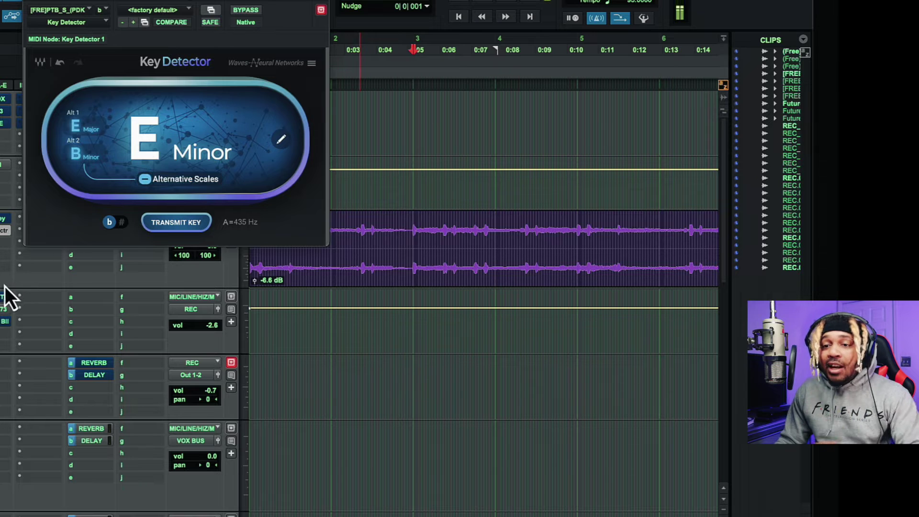
click(3, 299)
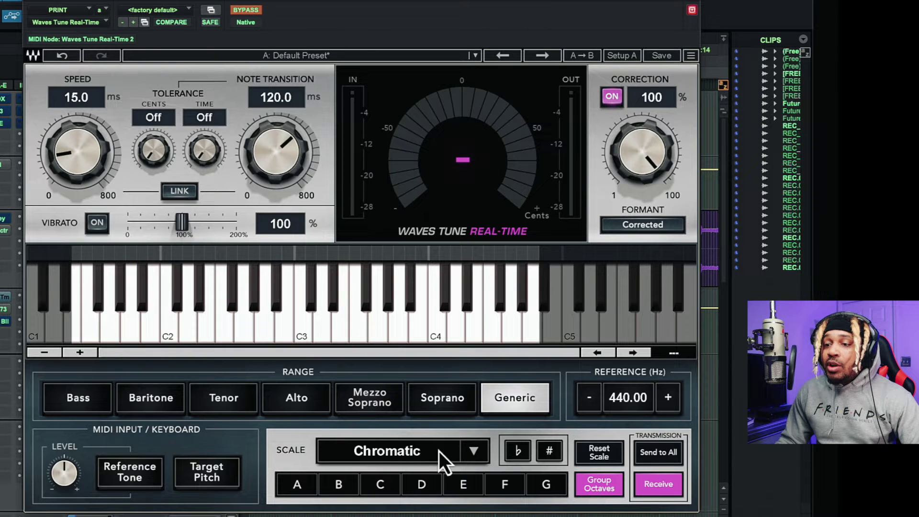
- Choose root note E and the Natural Minor scale type
click(464, 481)
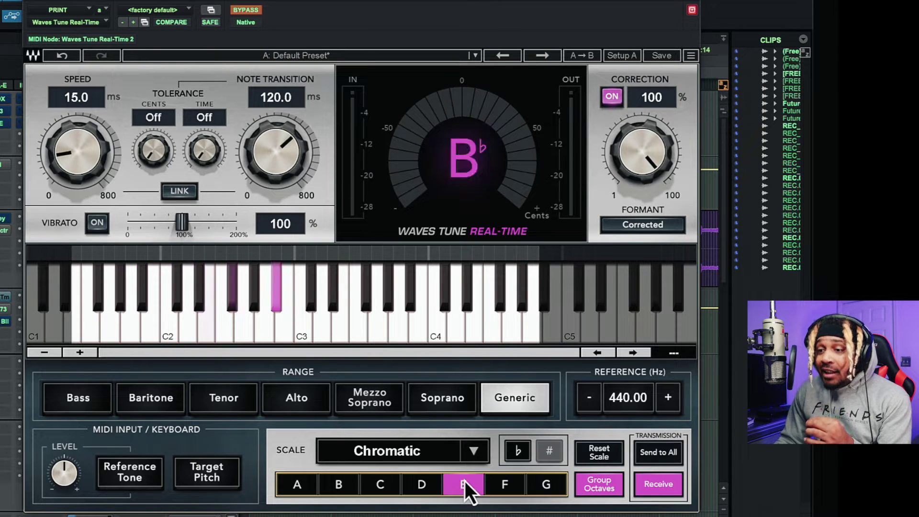
click(473, 452)
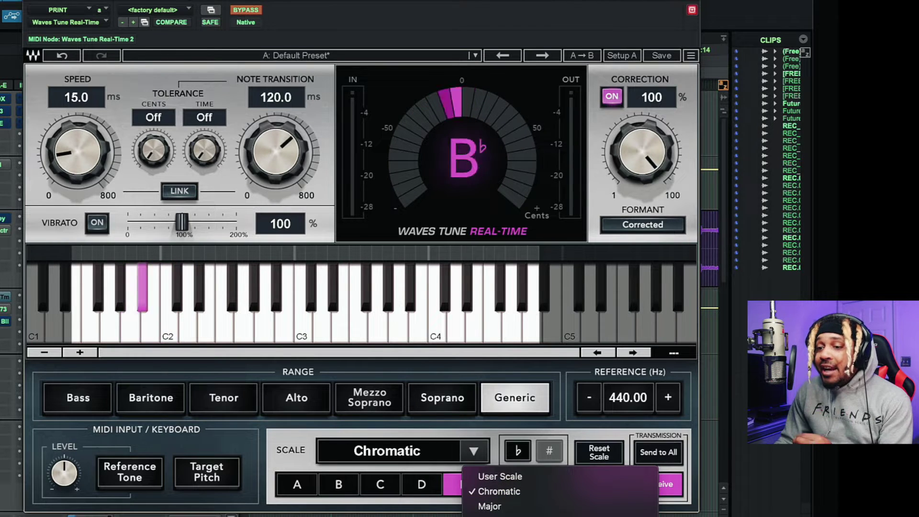
click(526, 515)
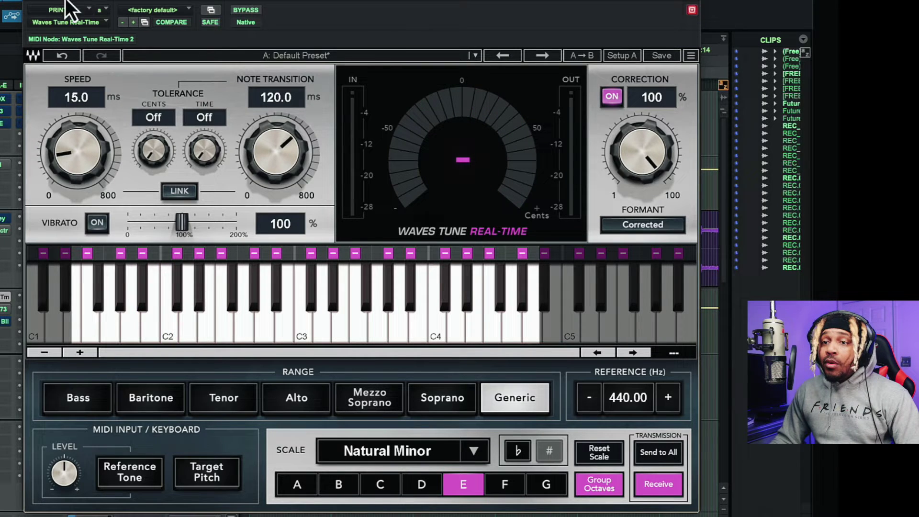
- Push Speed and Note Transition up to 800 ms, then lower both to 0.1 ms
drag(67, 148, 68, 30)
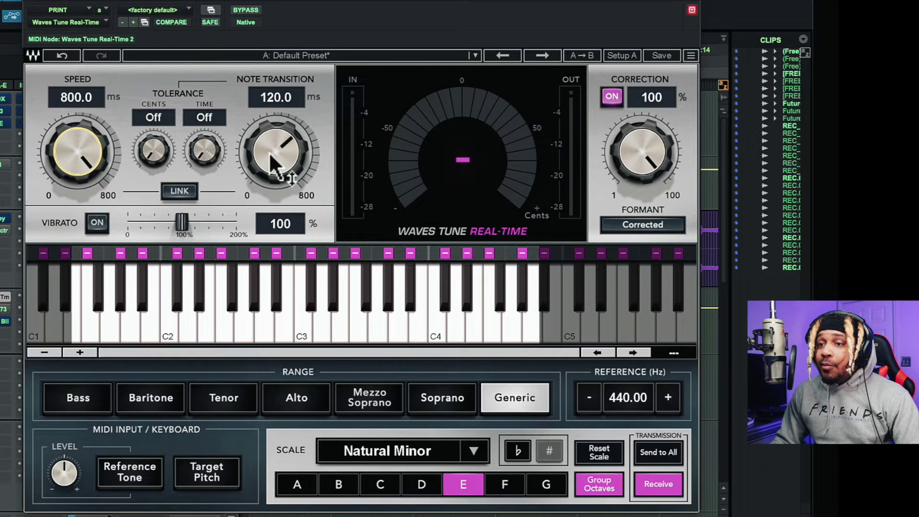
drag(270, 163, 277, 37)
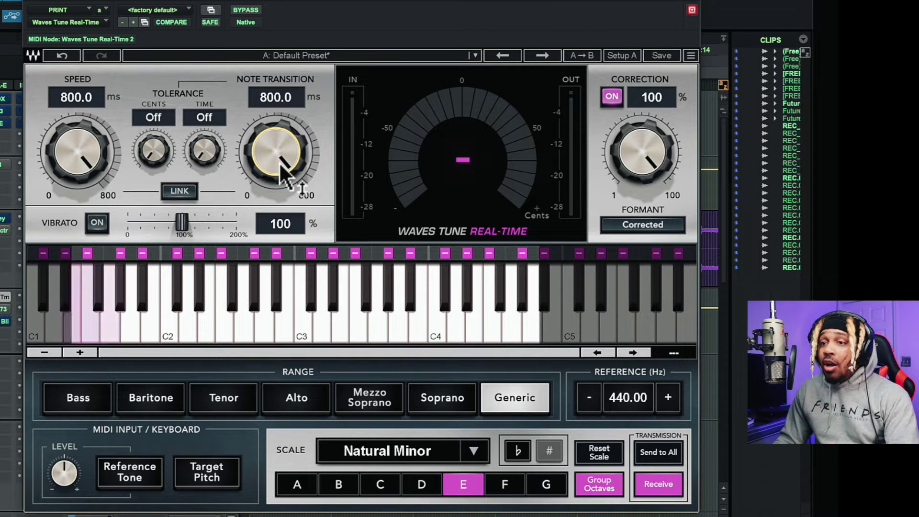
drag(274, 154, 242, 277)
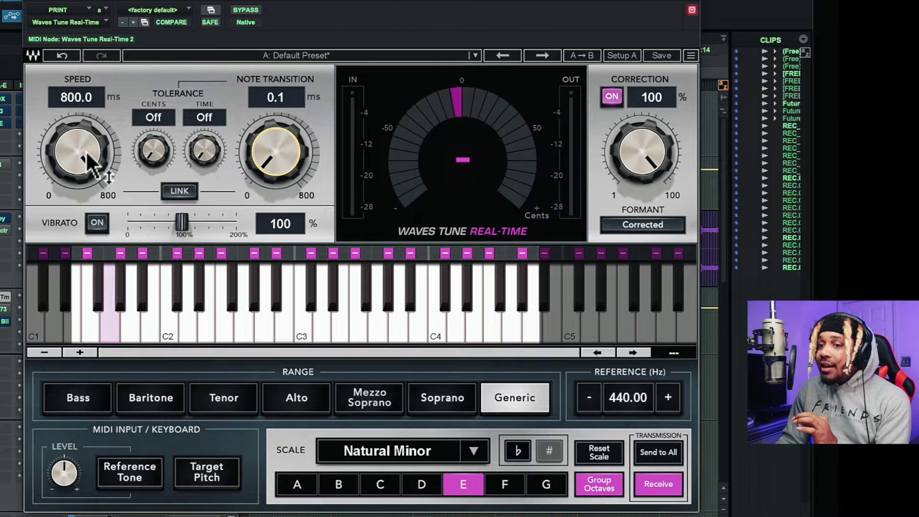
drag(91, 162, 31, 389)
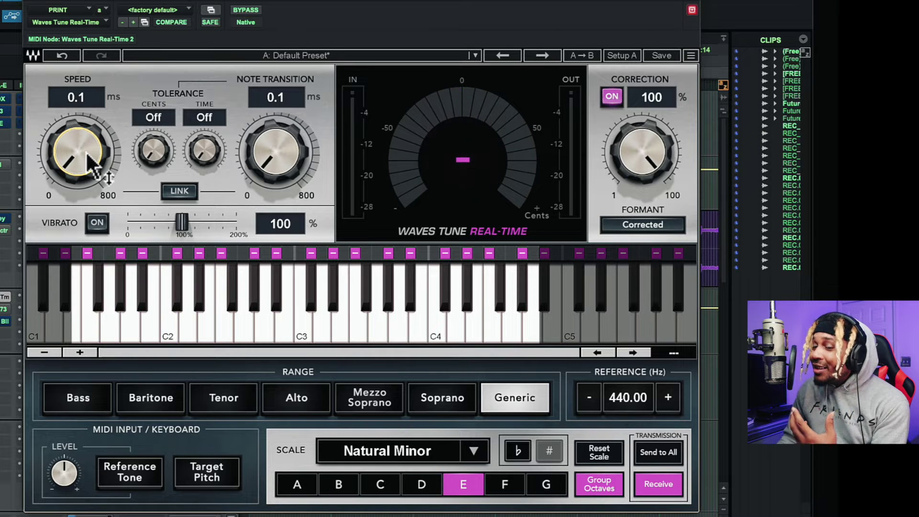
drag(89, 163, 98, 10)
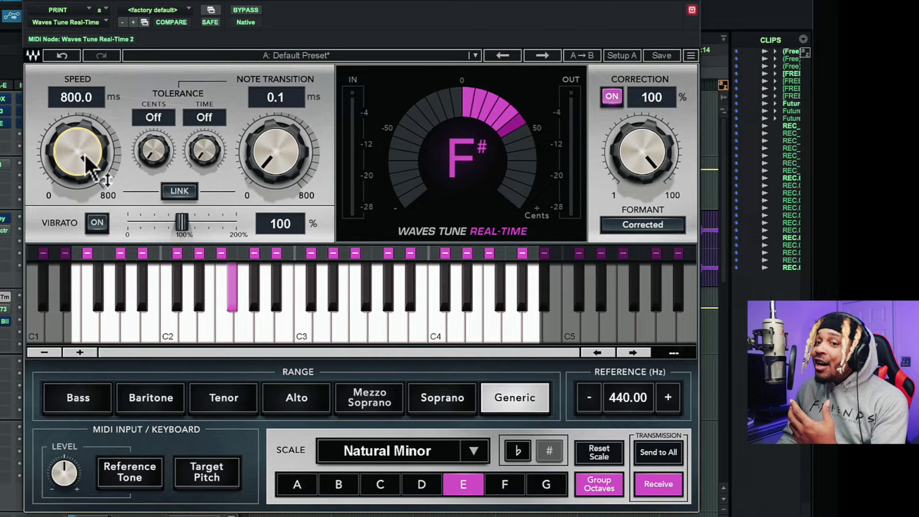
drag(257, 154, 280, 14)
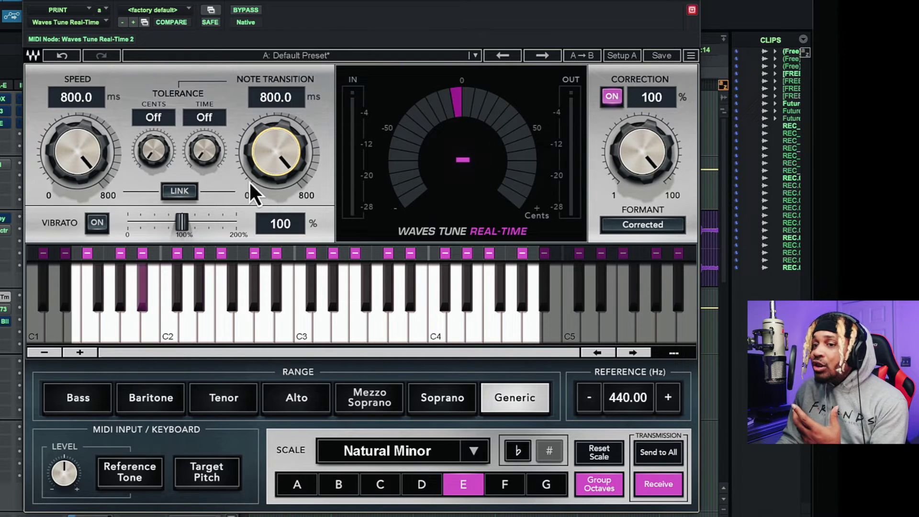
drag(274, 165, 259, 206)
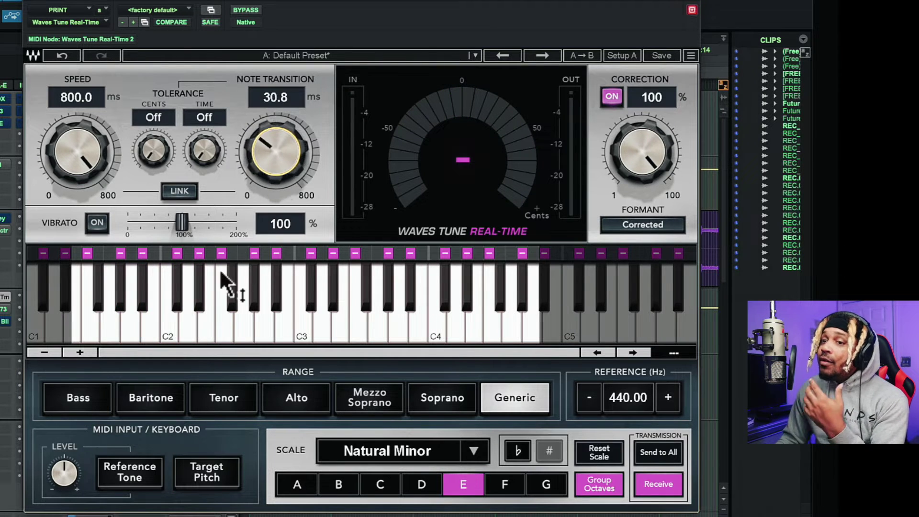
drag(222, 277, 211, 364)
drag(78, 154, 64, 294)
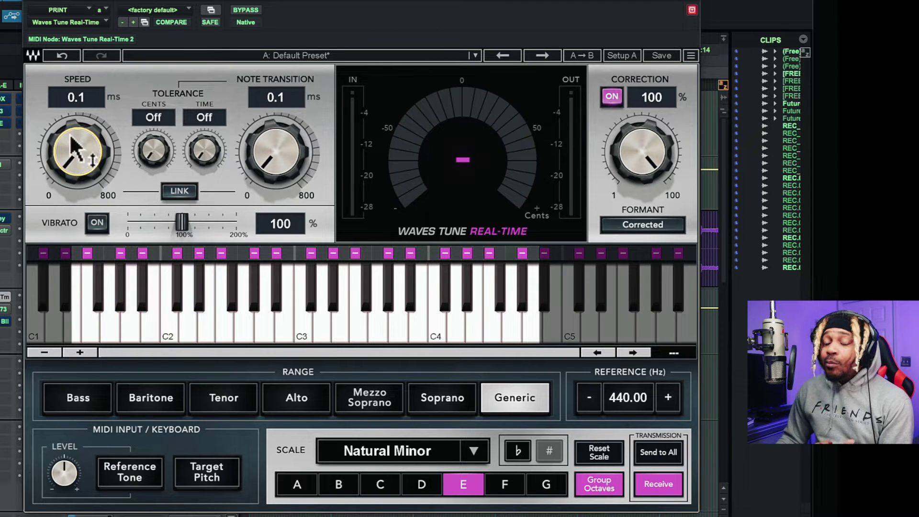
drag(81, 153, 315, 237)
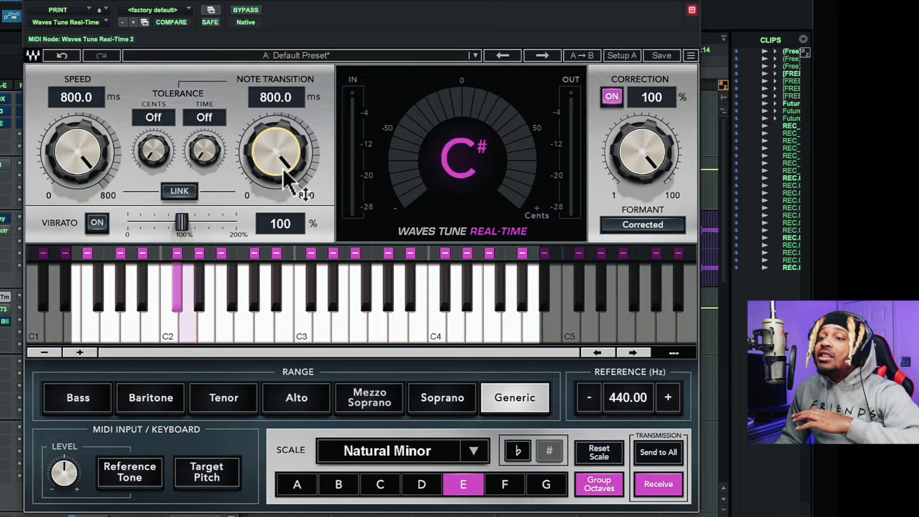
drag(262, 253, 82, 282)
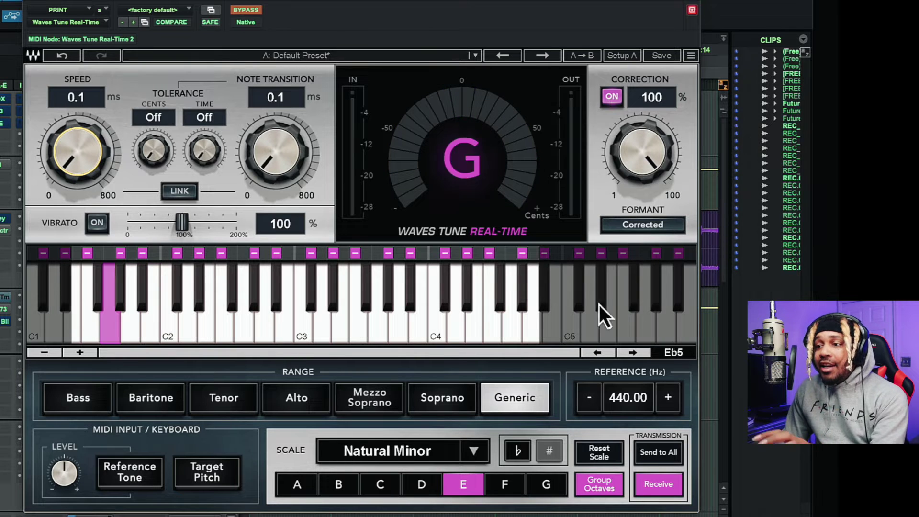
- Try the Bass, Baritone, Tenor, Alto and Soprano vocal ranges, finally settling on Generic
click(67, 401)
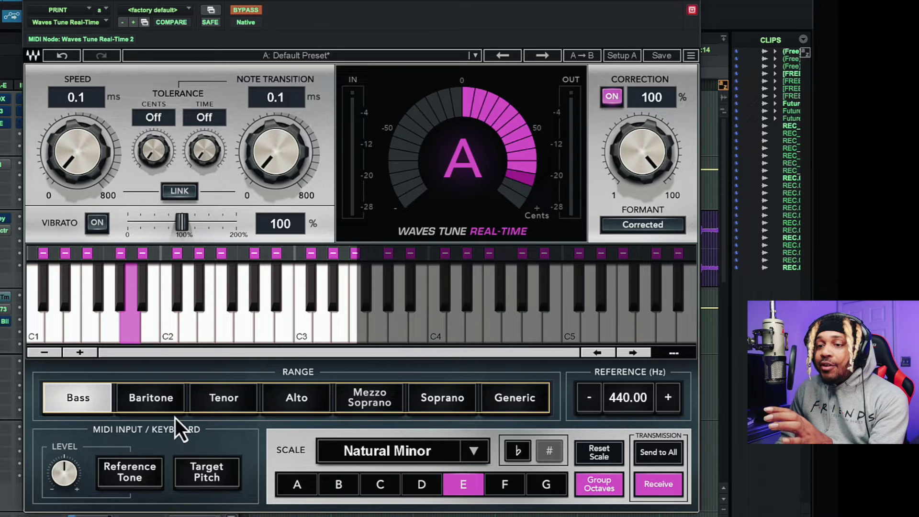
click(158, 397)
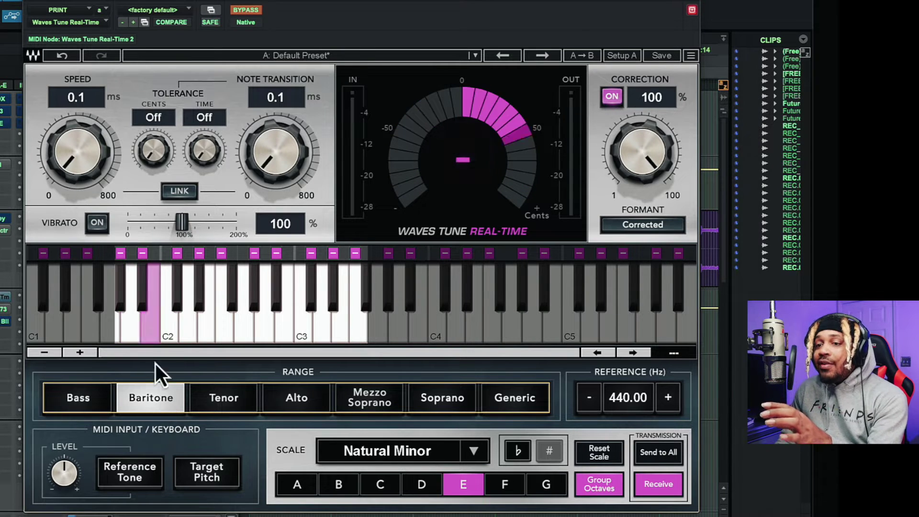
click(223, 402)
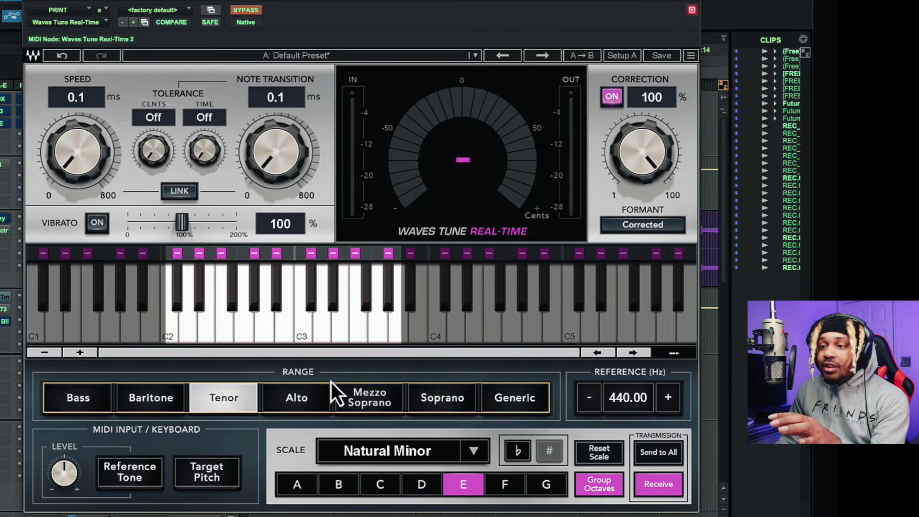
click(294, 400)
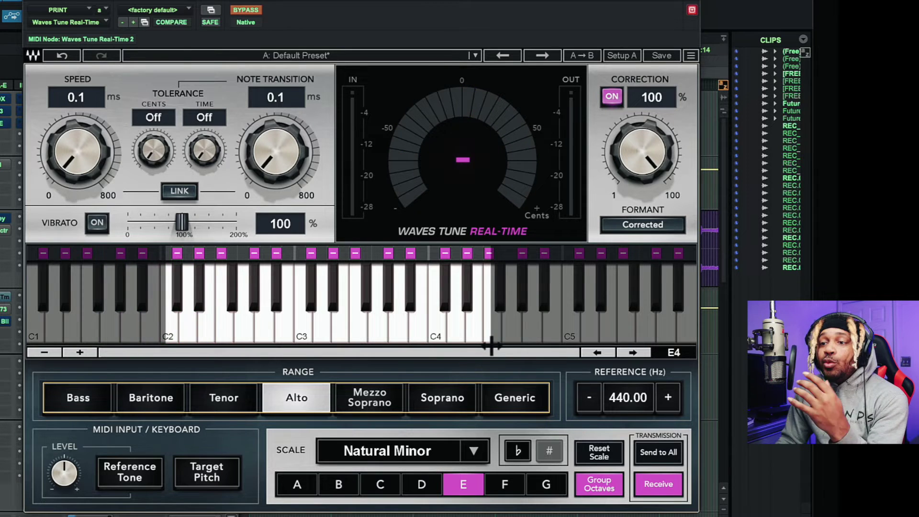
click(434, 400)
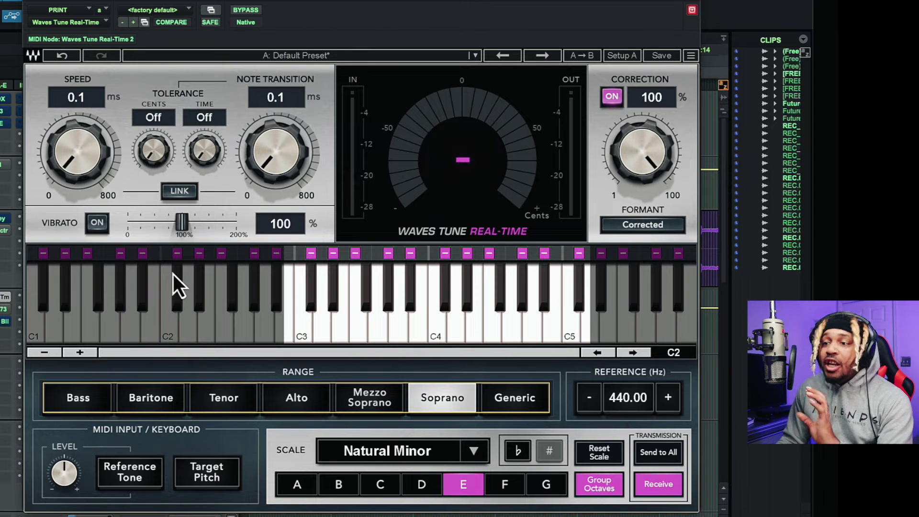
click(514, 398)
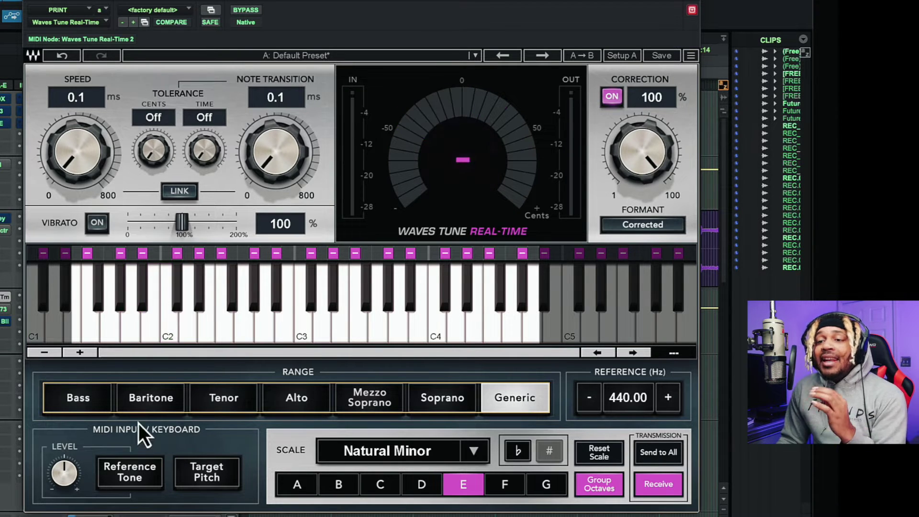
click(90, 406)
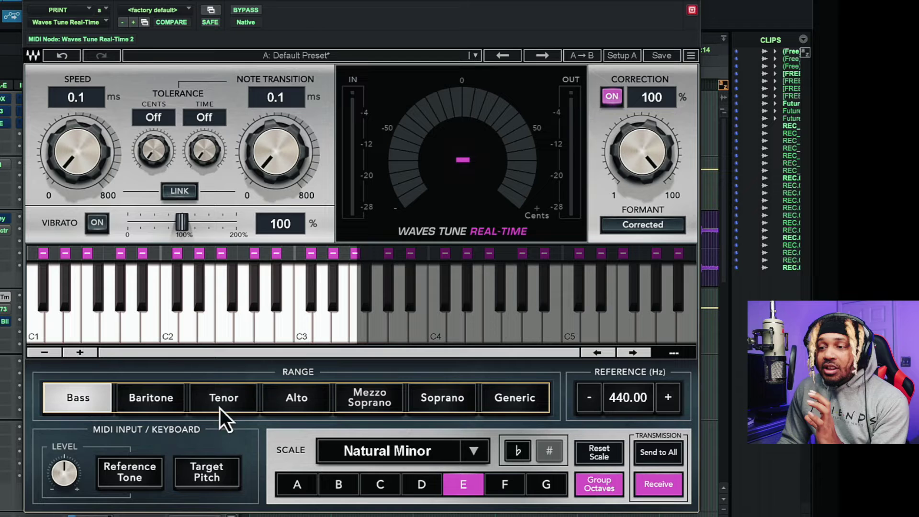
click(495, 402)
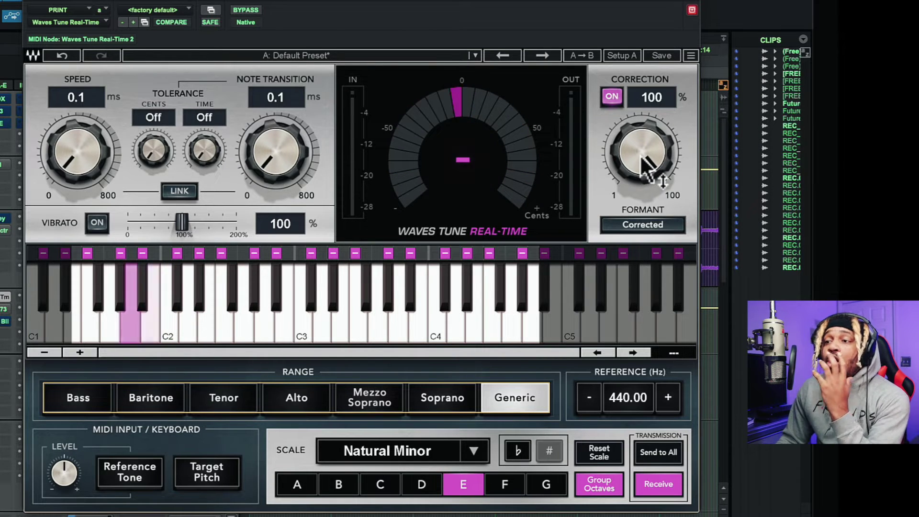
drag(641, 167, 632, 235)
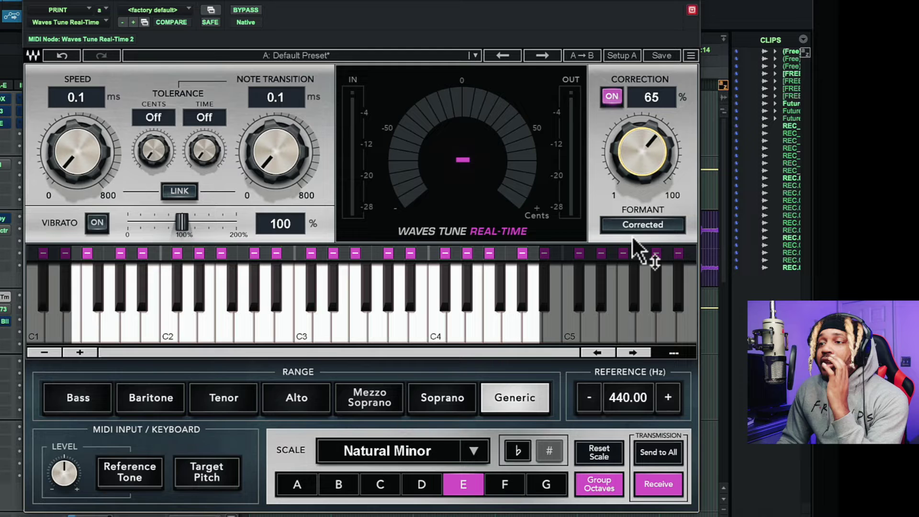
drag(67, 158, 72, 138)
drag(267, 154, 281, 125)
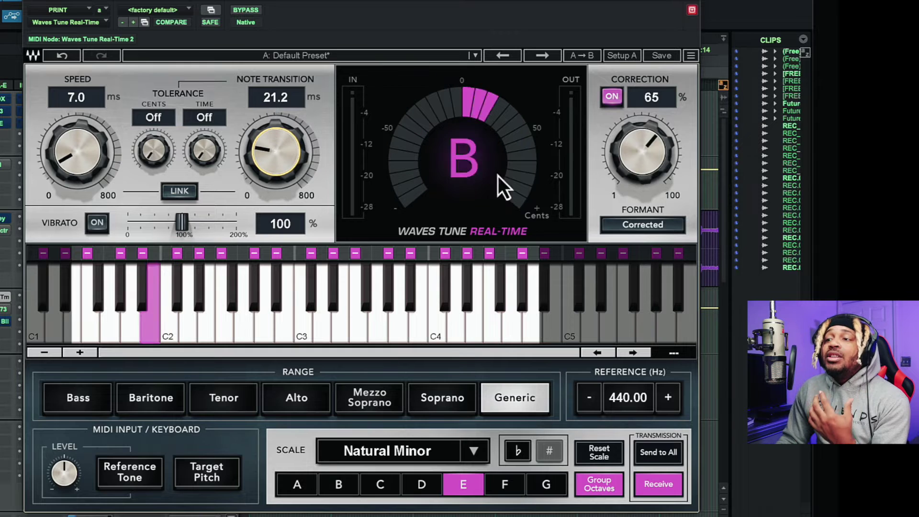
drag(651, 158, 660, 189)
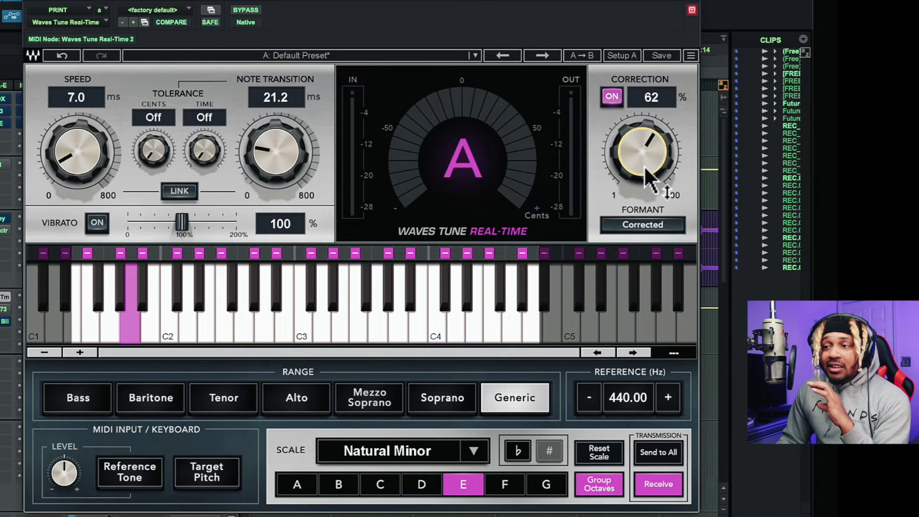
drag(98, 189, 98, 175)
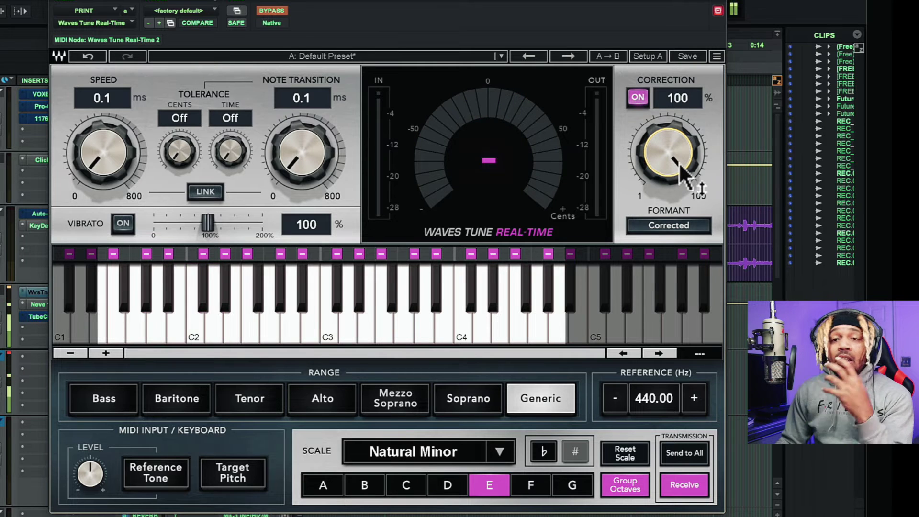
scroll(669, 167, down, 1)
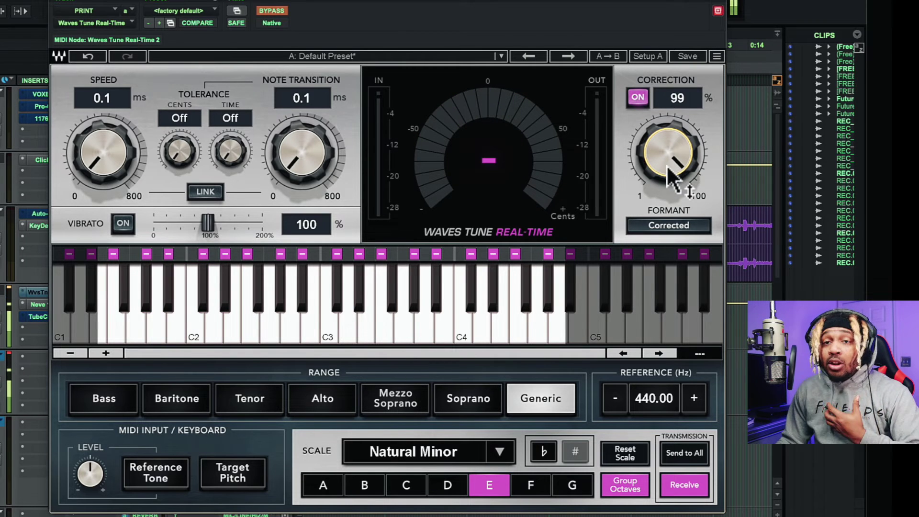
scroll(668, 168, down, 2)
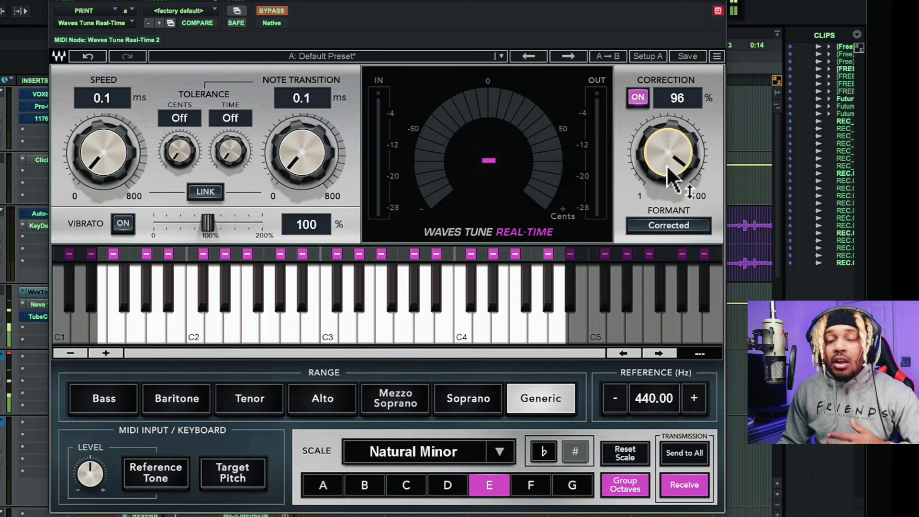
scroll(669, 167, down, 1)
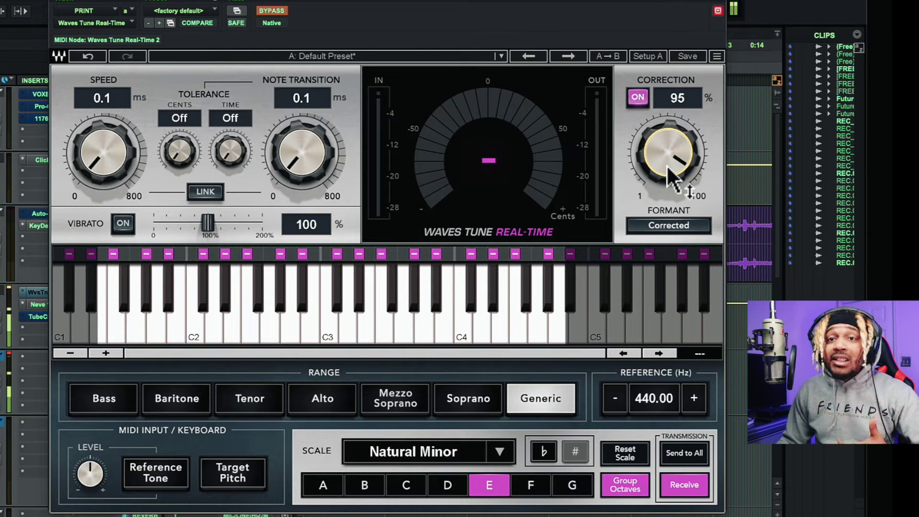
scroll(670, 173, up, 5)
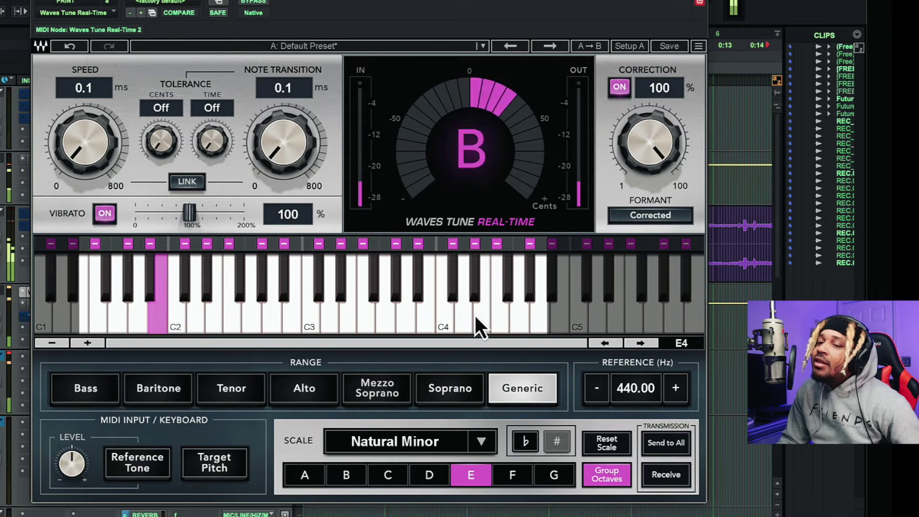
- Change the key root to D sharp and the scale type to Major
click(354, 475)
click(416, 481)
click(556, 441)
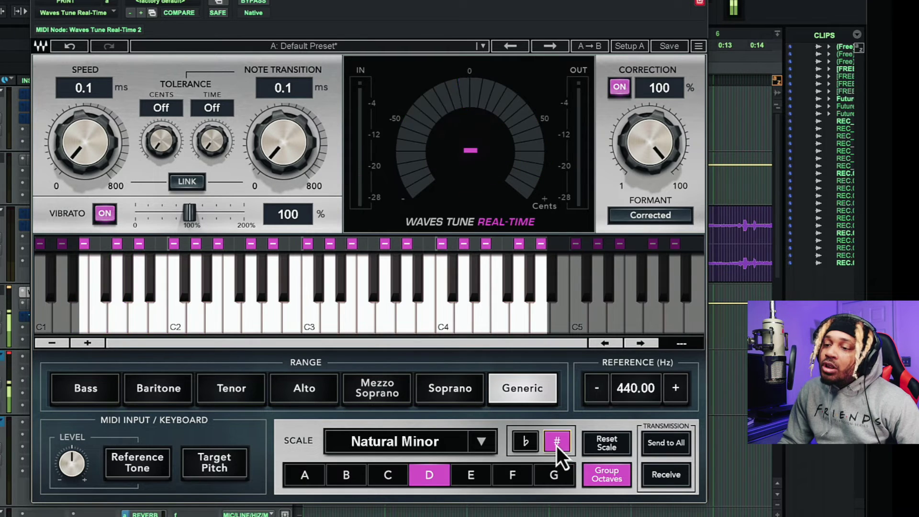
scroll(458, 449, down, 1)
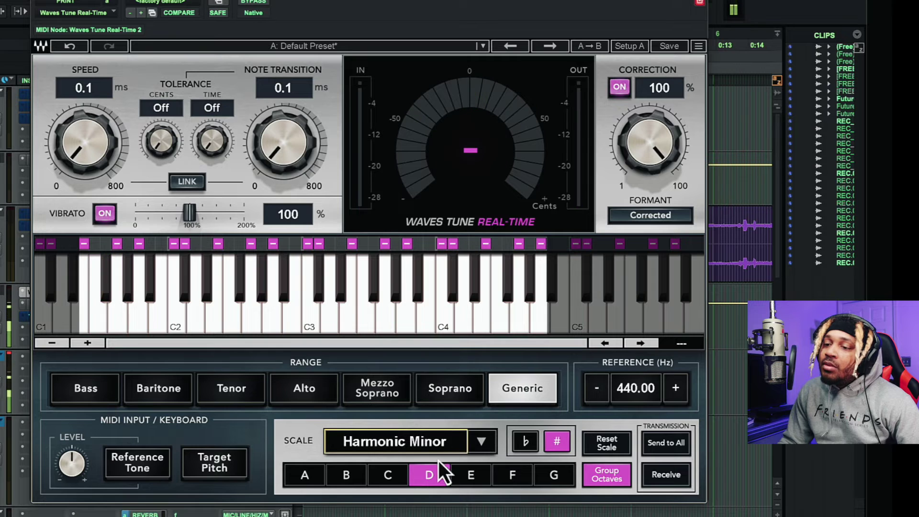
click(485, 444)
click(496, 492)
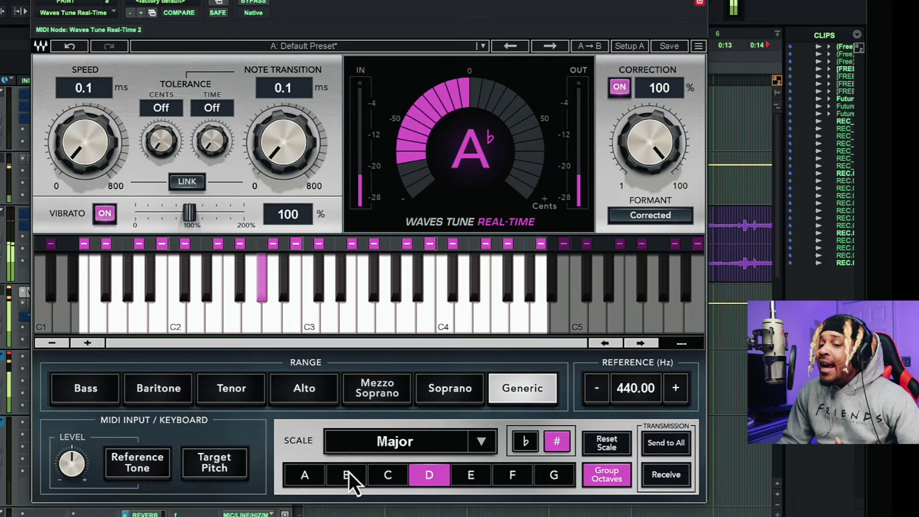
- Try root notes A and G with the Major Justonic scale
click(304, 477)
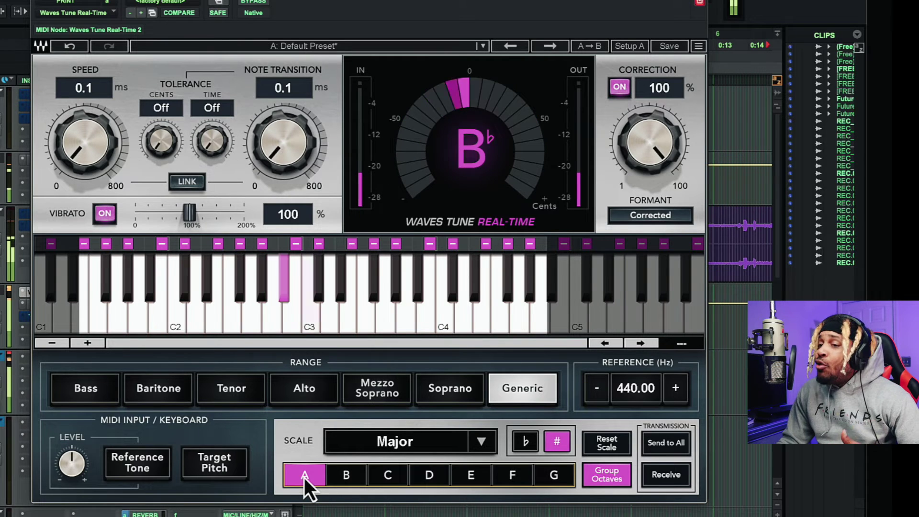
click(543, 476)
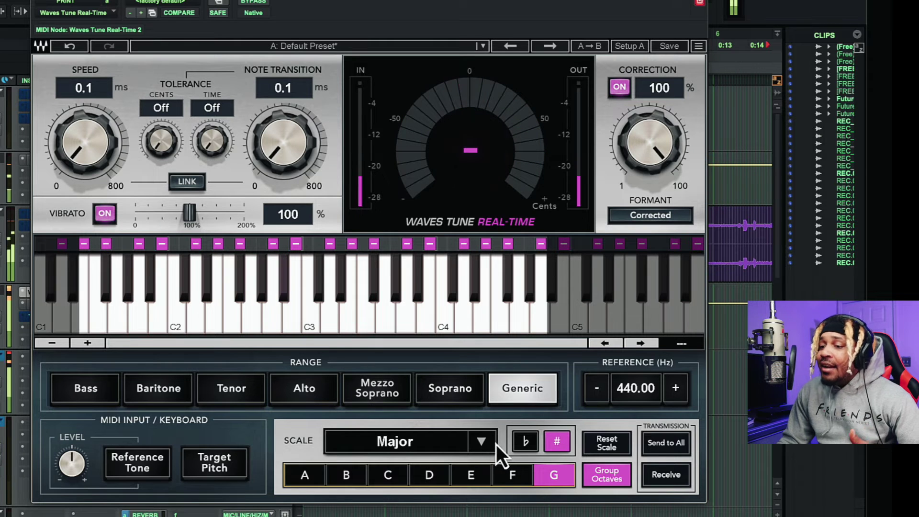
click(481, 443)
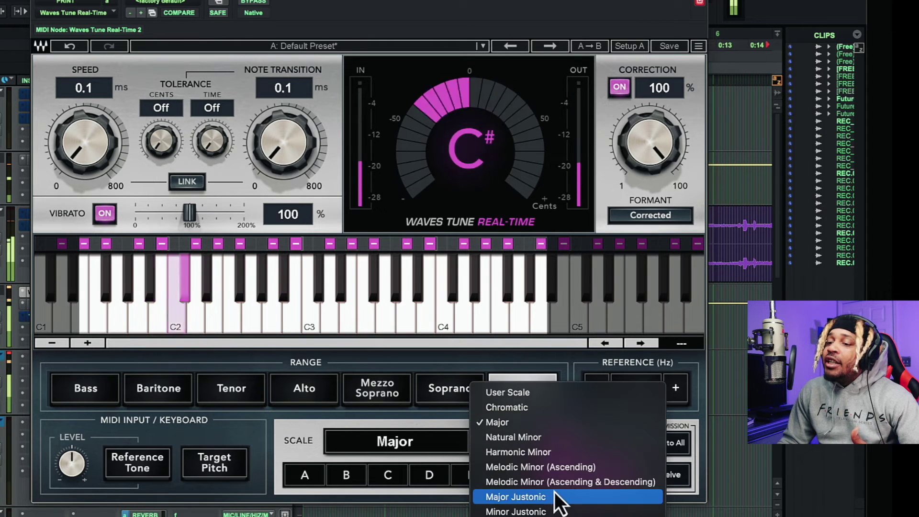
click(557, 497)
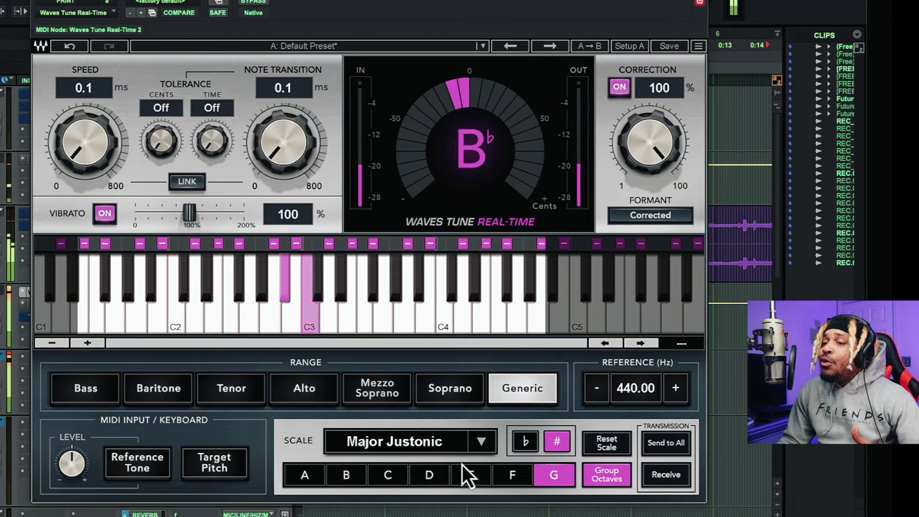
- Try root C, then return to root E with the Natural Minor scale
click(388, 476)
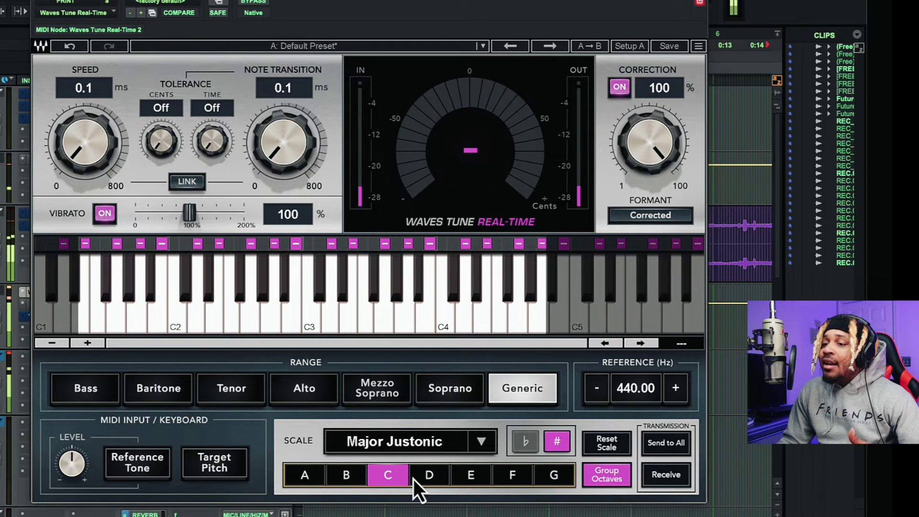
click(455, 474)
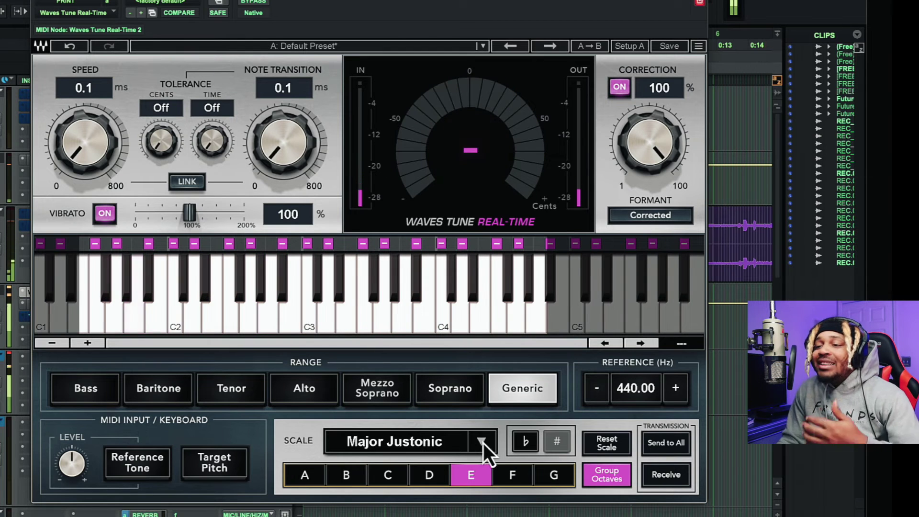
click(480, 442)
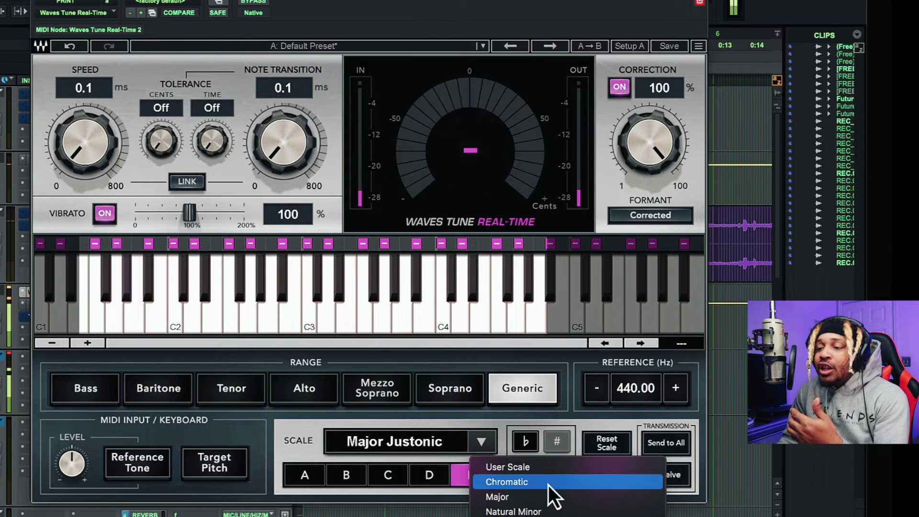
click(536, 509)
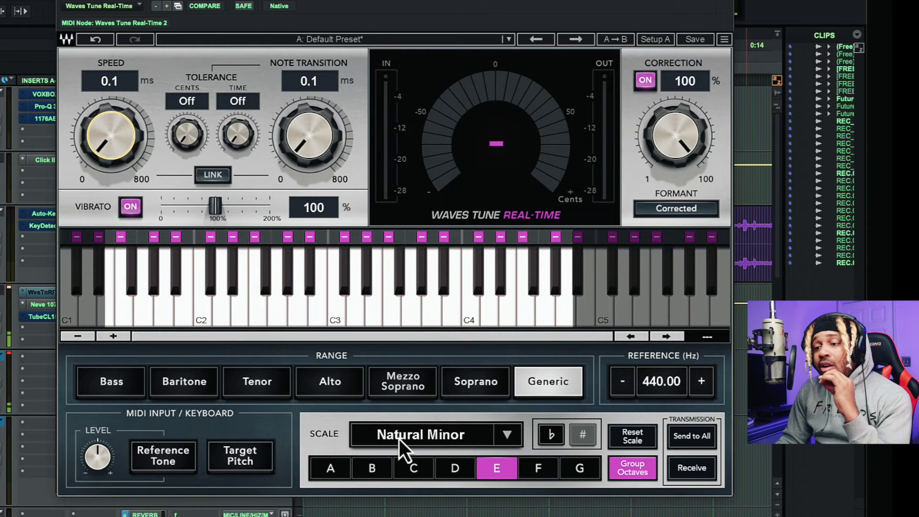
click(511, 441)
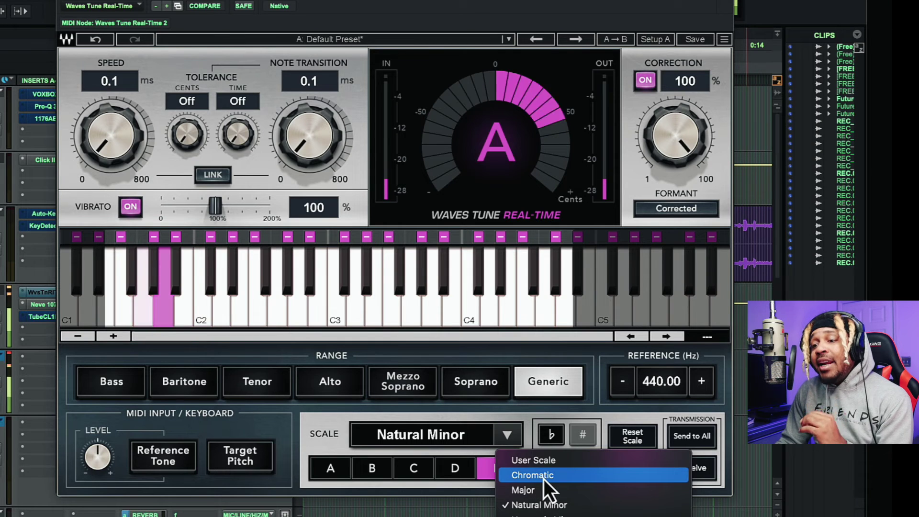
click(332, 440)
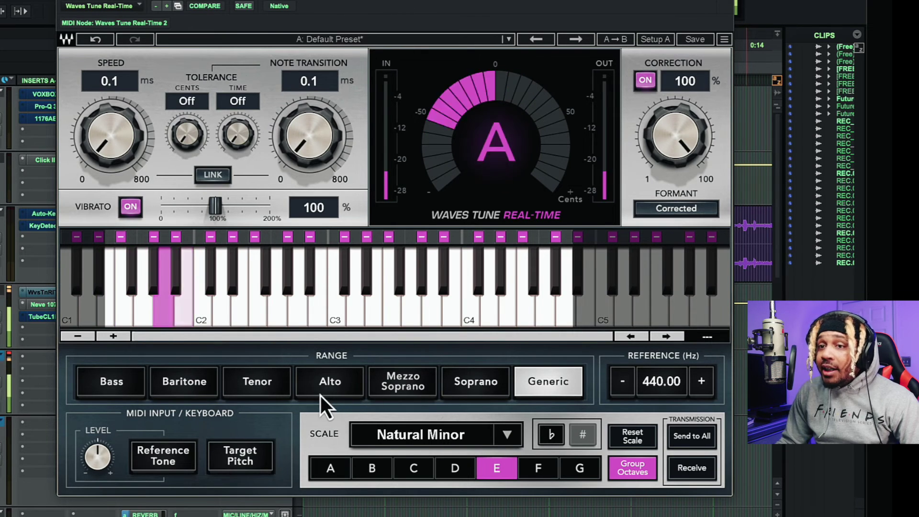
drag(113, 171, 96, 313)
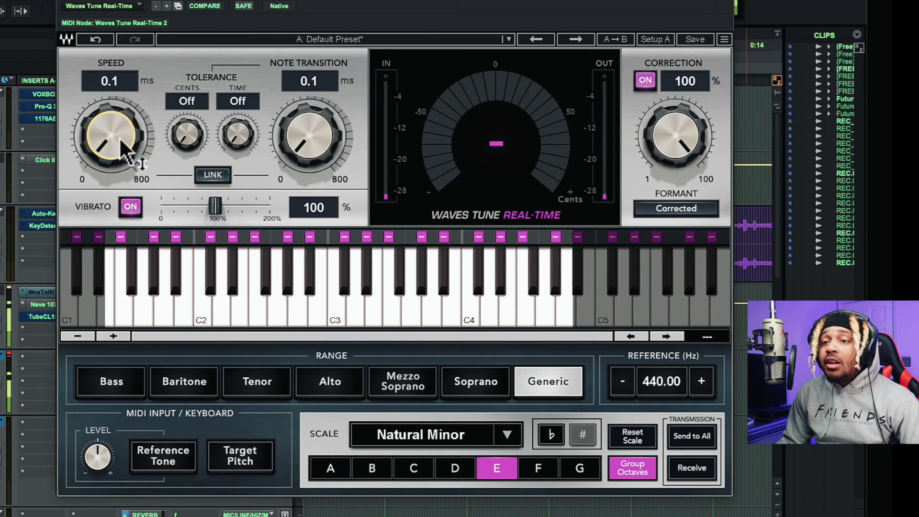
drag(125, 153, 137, 188)
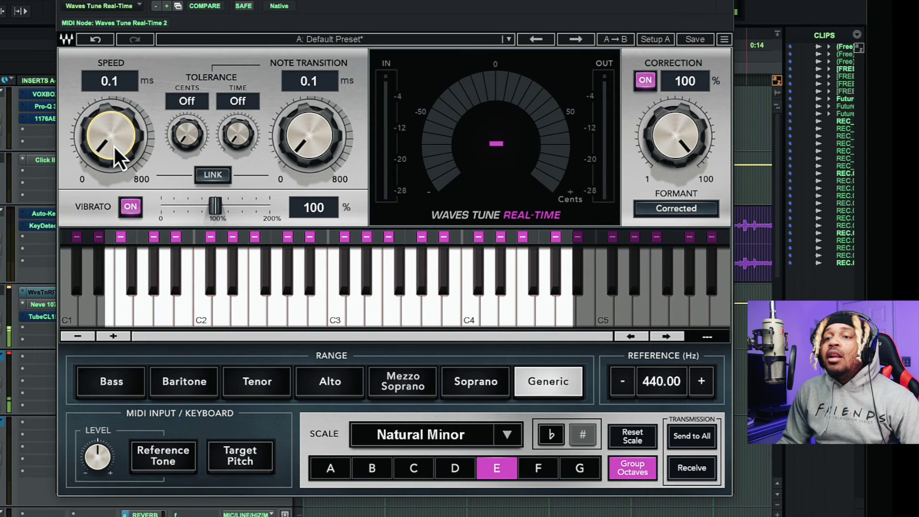
drag(114, 147, 99, 117)
mouse_move(303, 156)
mouse_down()
mouse_move(287, 140)
mouse_move(297, 147)
mouse_up()
drag(127, 153, 116, 185)
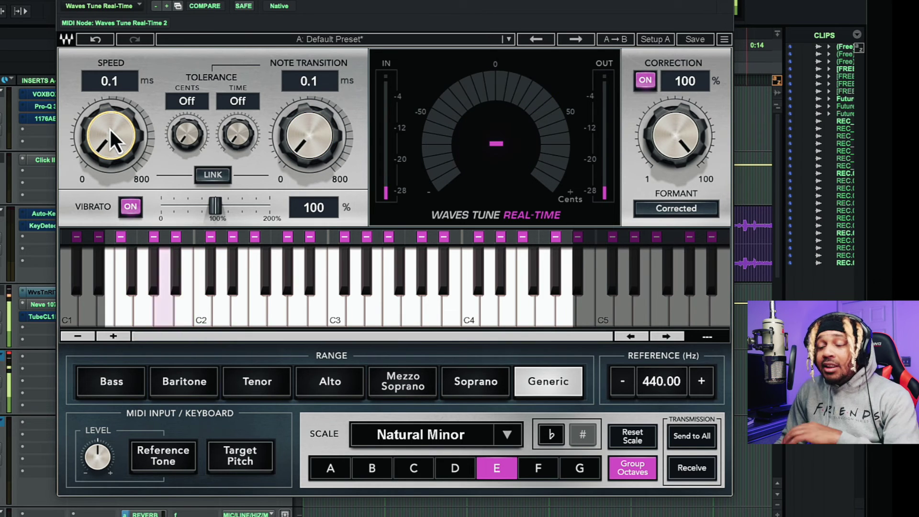